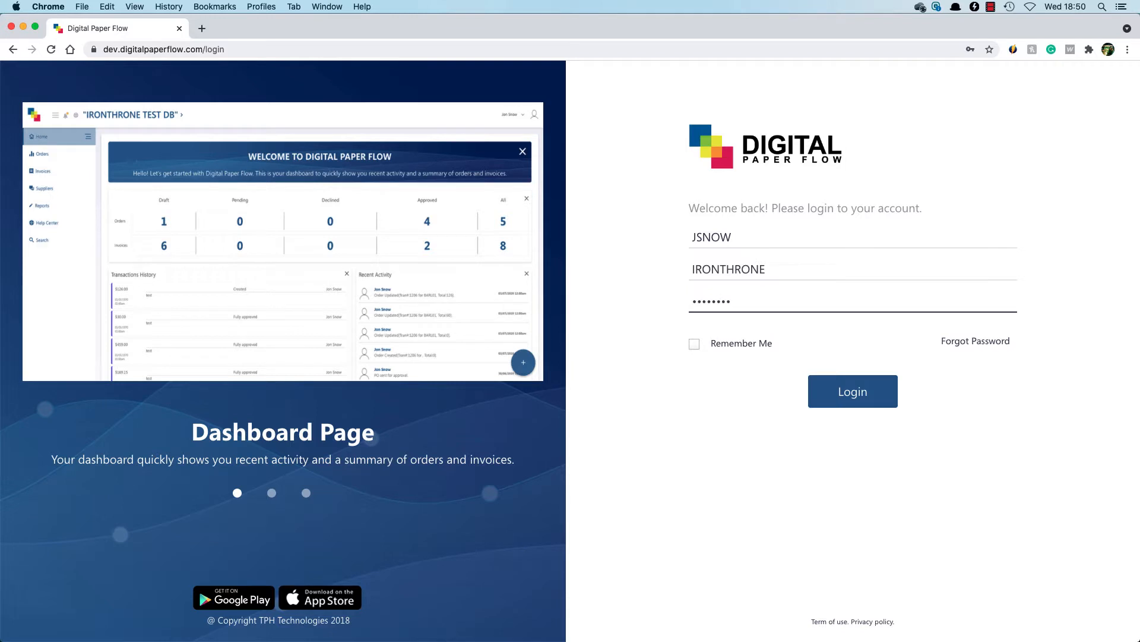
- Log in to the account and open a new draft purchase order for editing
left_click(893, 388)
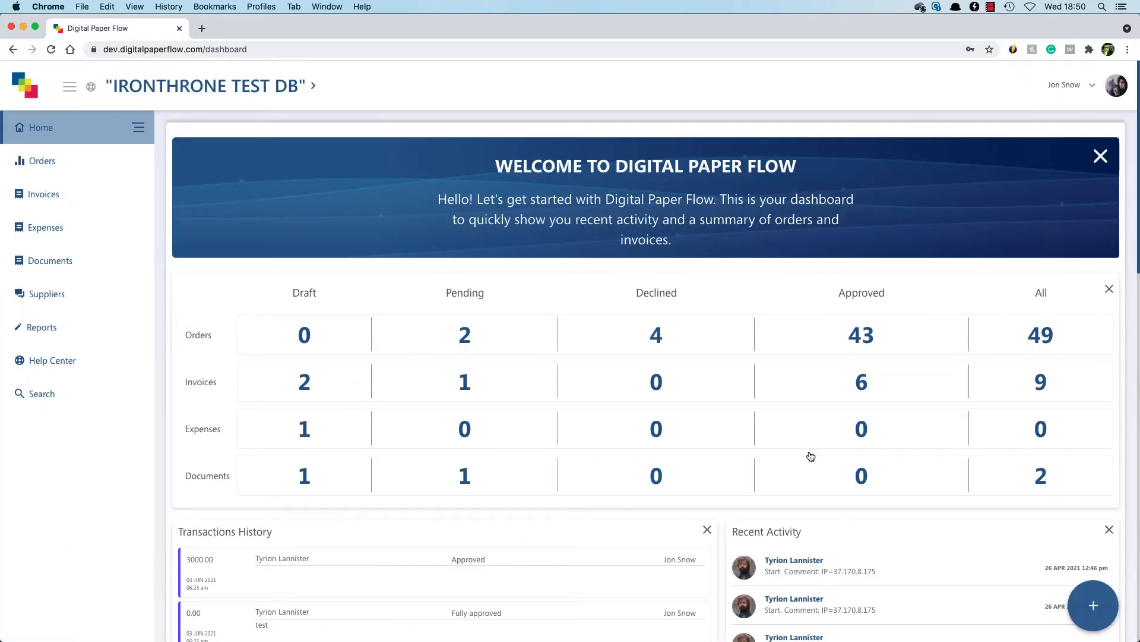
left_click(305, 342)
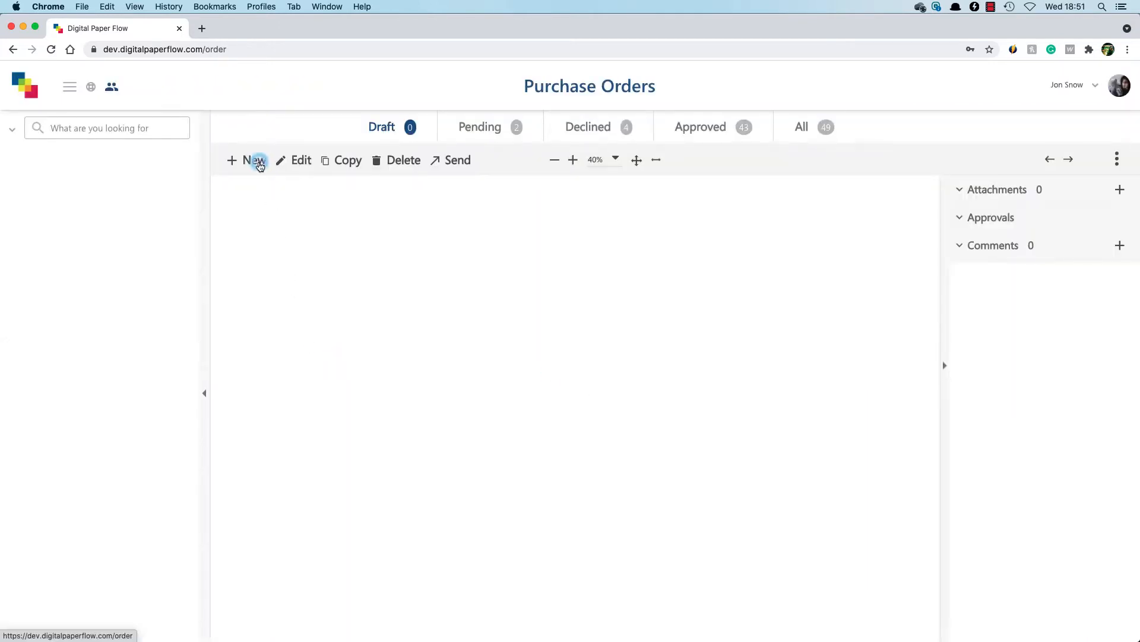
left_click(259, 163)
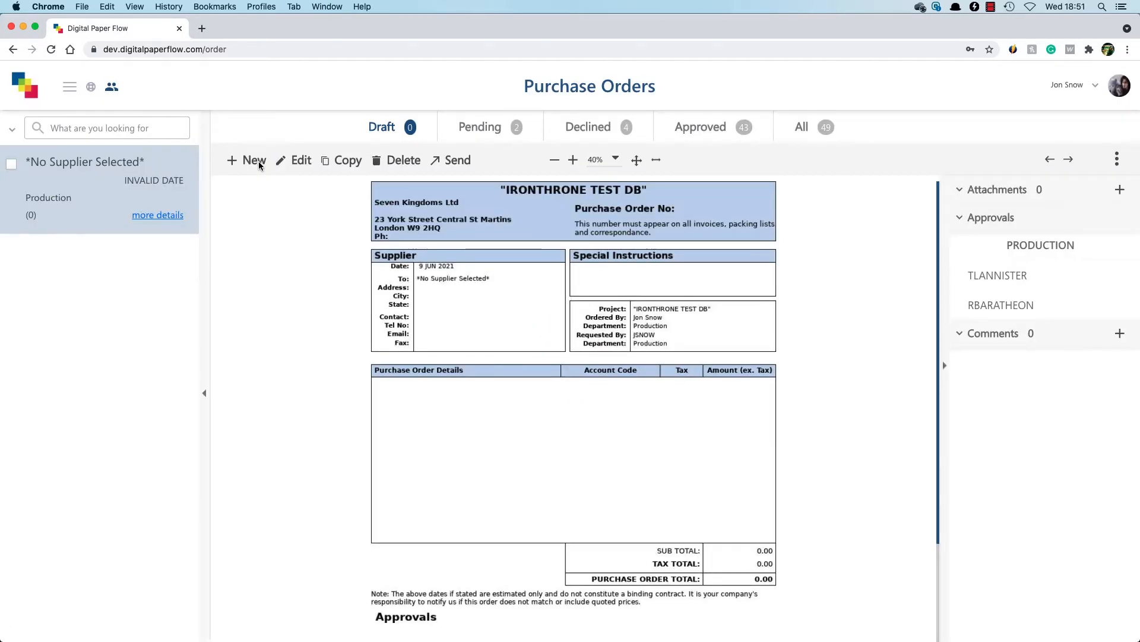
left_click(291, 159)
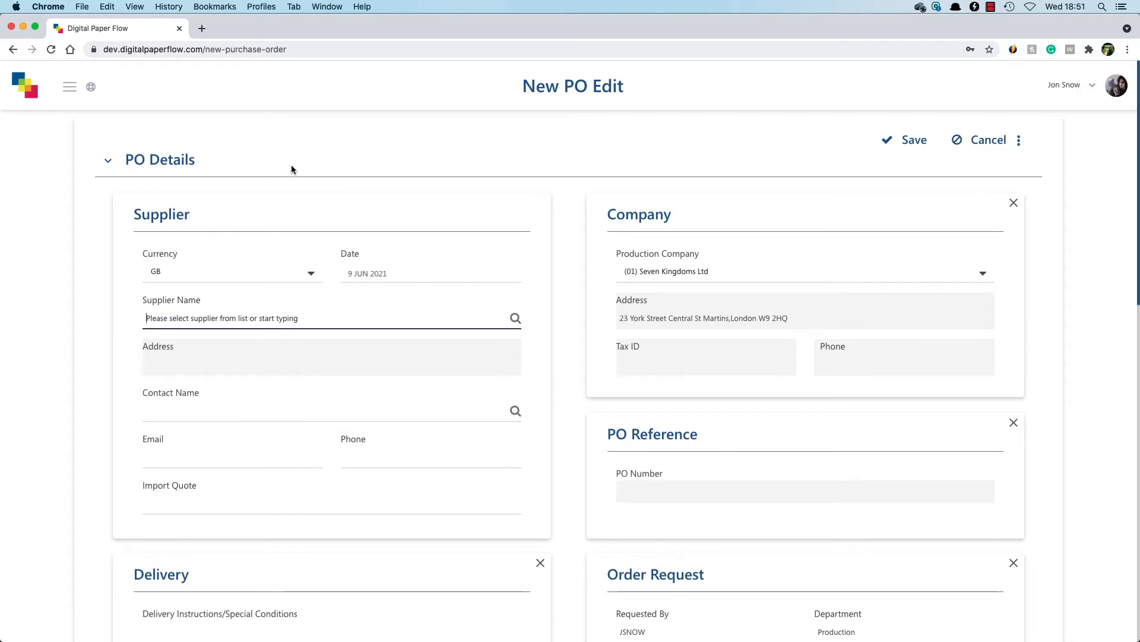
- Set the order currency to GBP - Sterling (GB) and look up "vivid" to choose Vivid Rental Ltd as the supplier
left_click(306, 273)
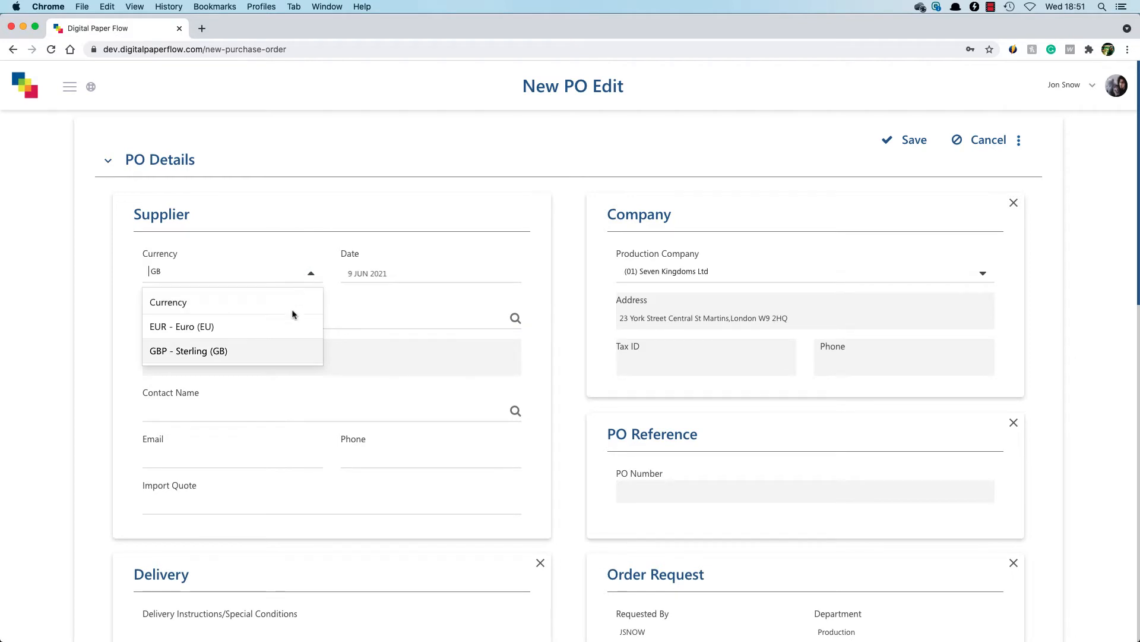
left_click(280, 350)
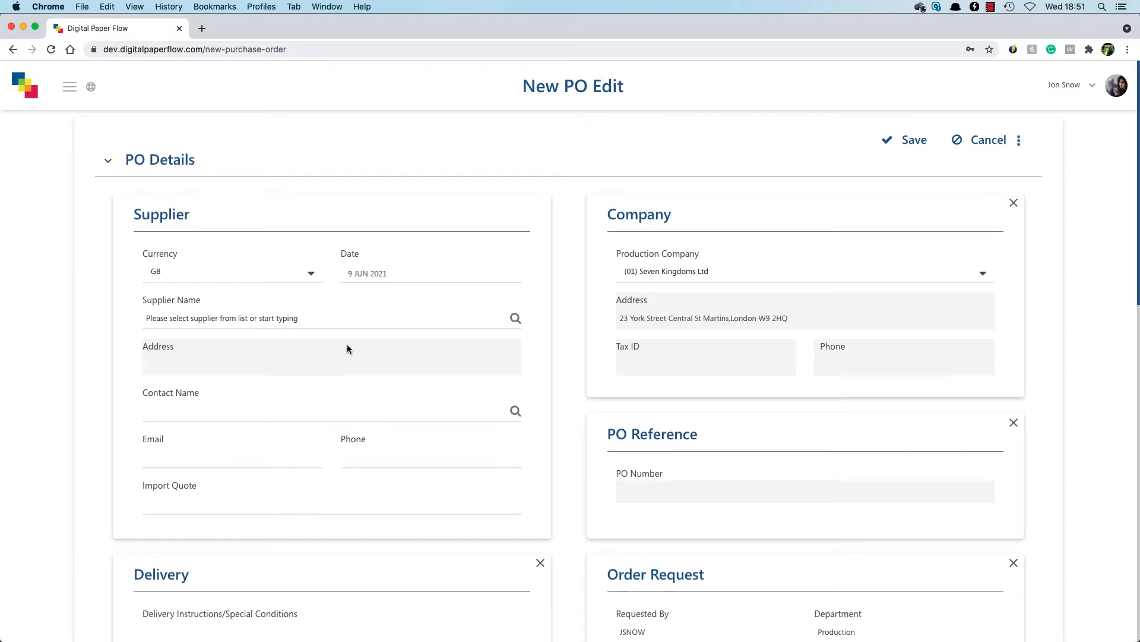
left_click(515, 318)
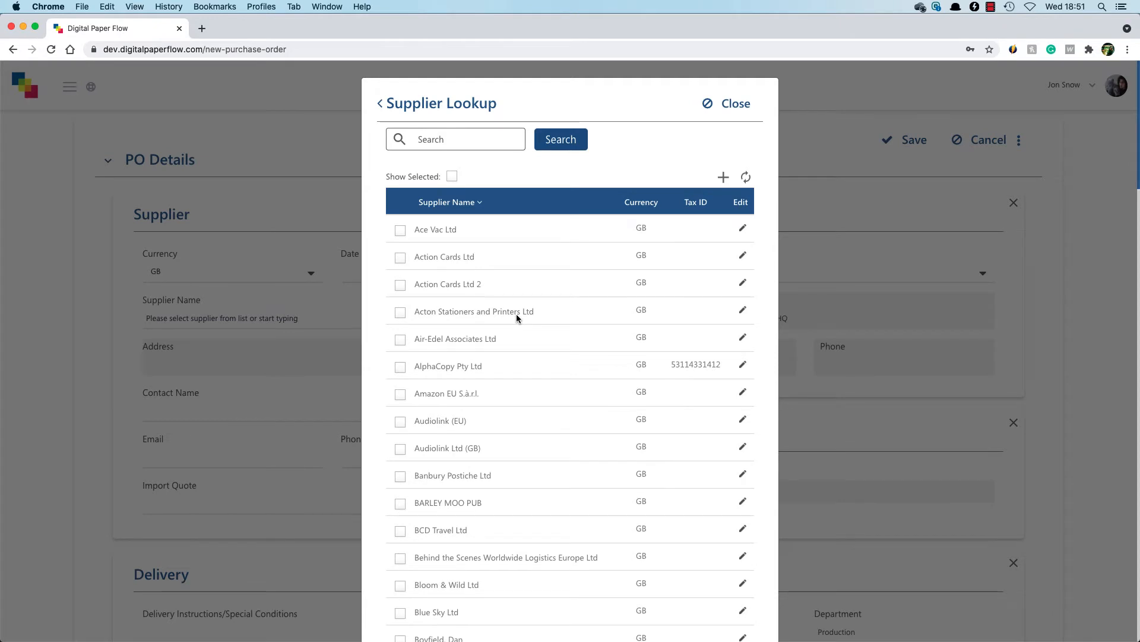
left_click(479, 140)
type("vivid")
key("Return")
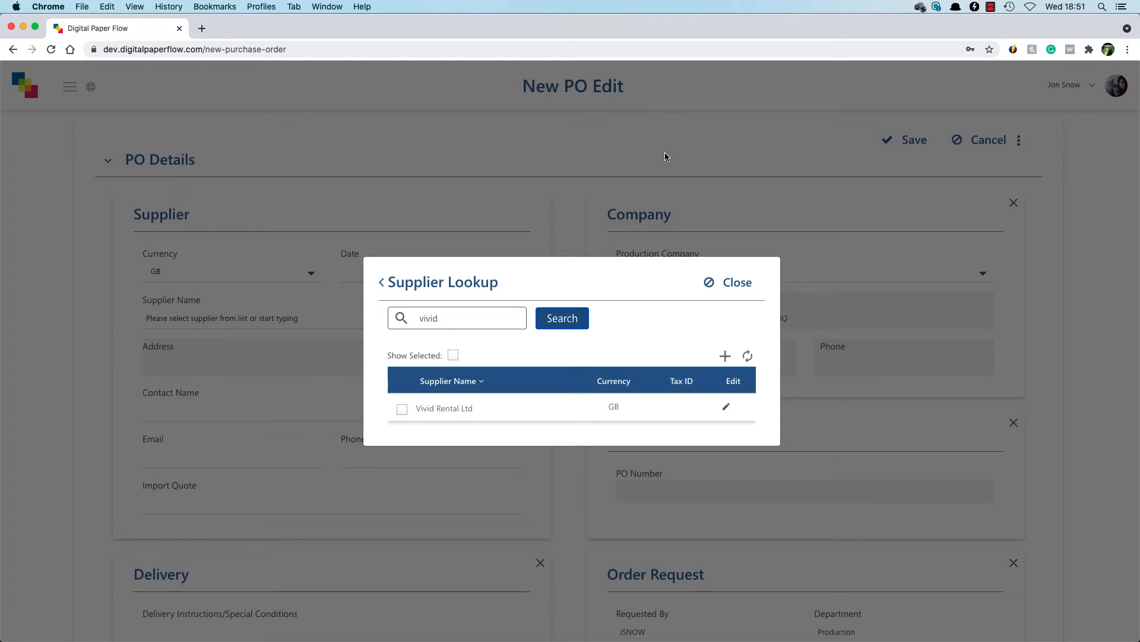
left_click(403, 411)
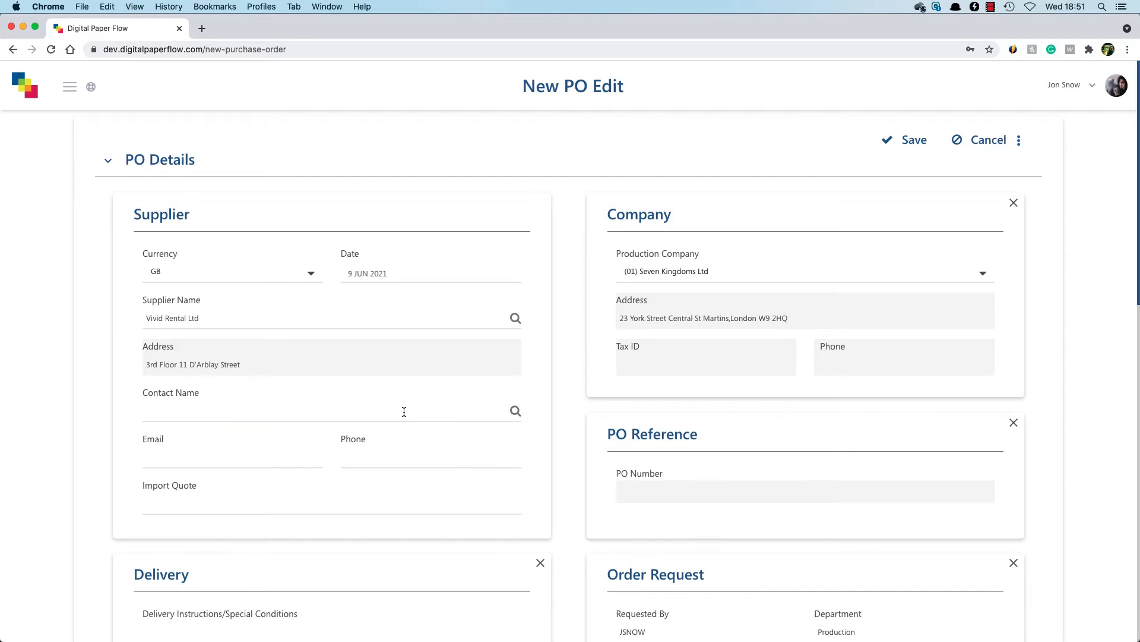
- Add a supplier contact named Sales with the contact's e-mail, save it and select it for the order
left_click(515, 411)
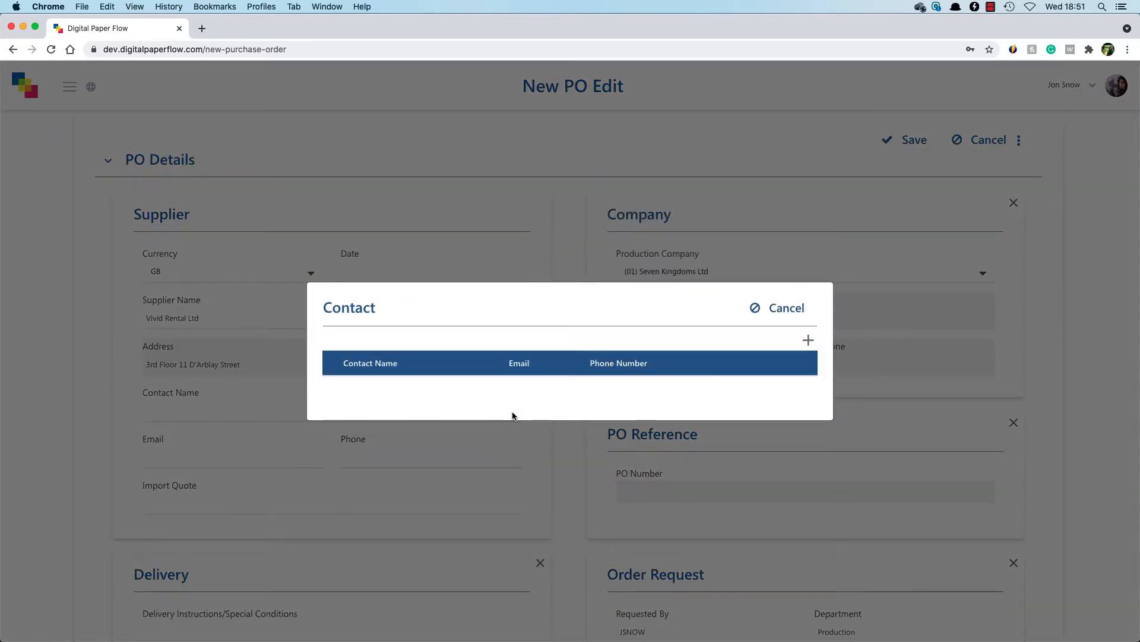
left_click(808, 340)
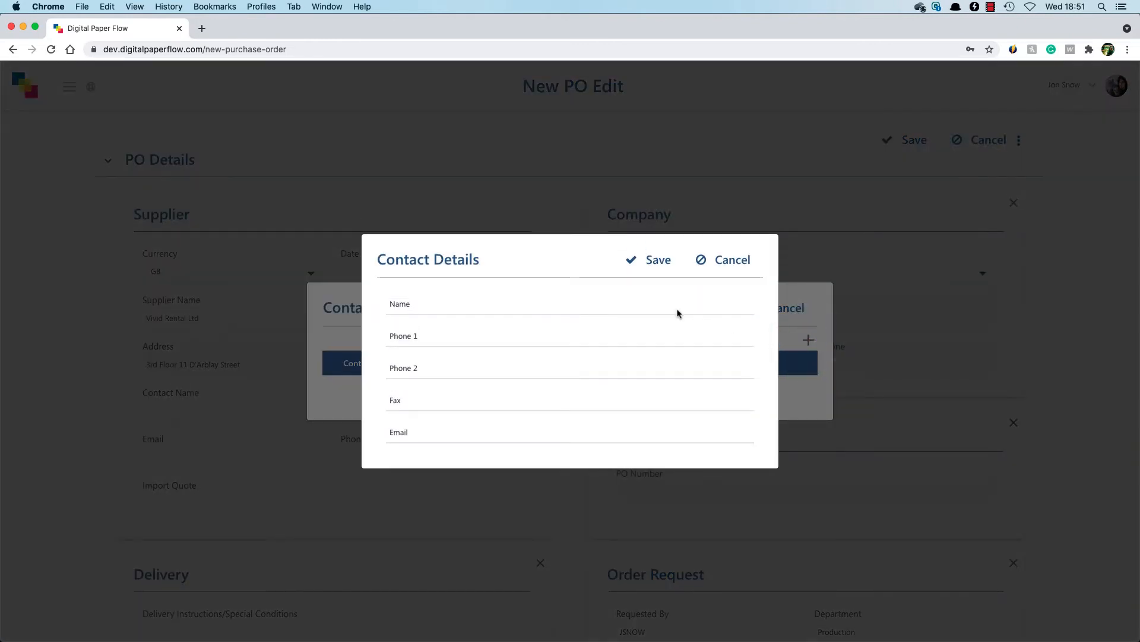
left_click(640, 302)
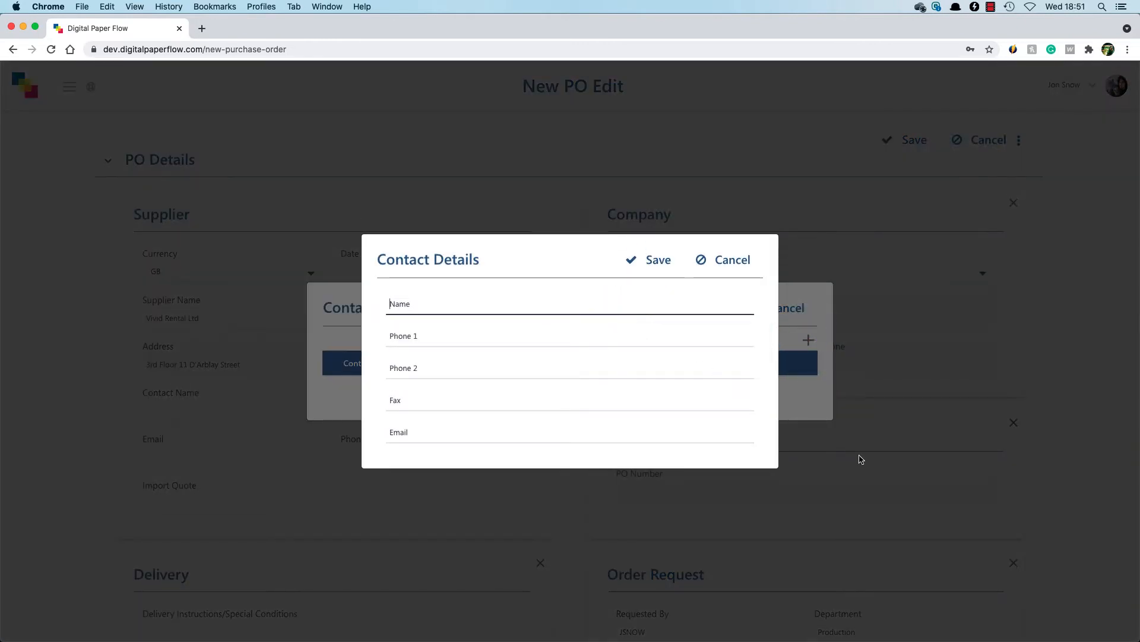
type("Sales")
key("Tab")
key("Tab")
key("Tab")
key("Tab")
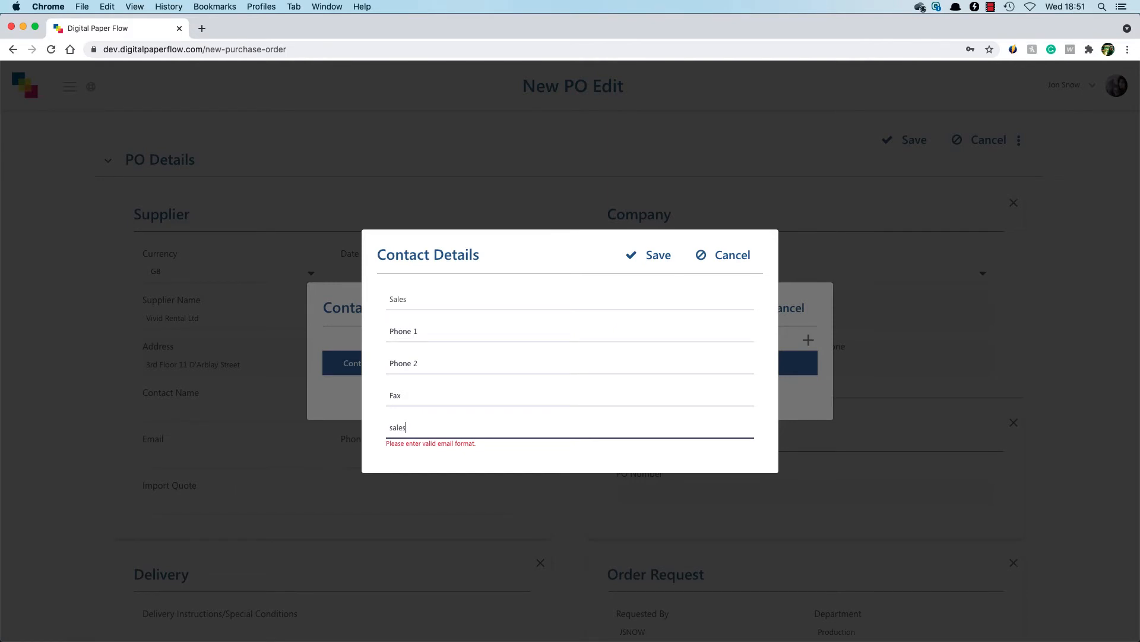
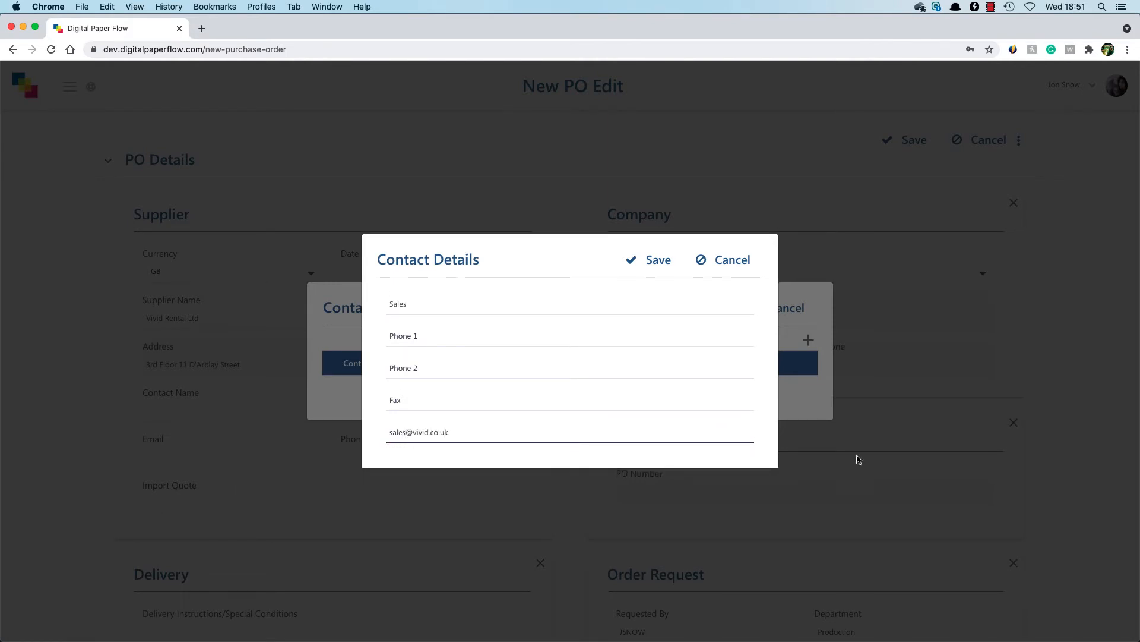
left_click(650, 264)
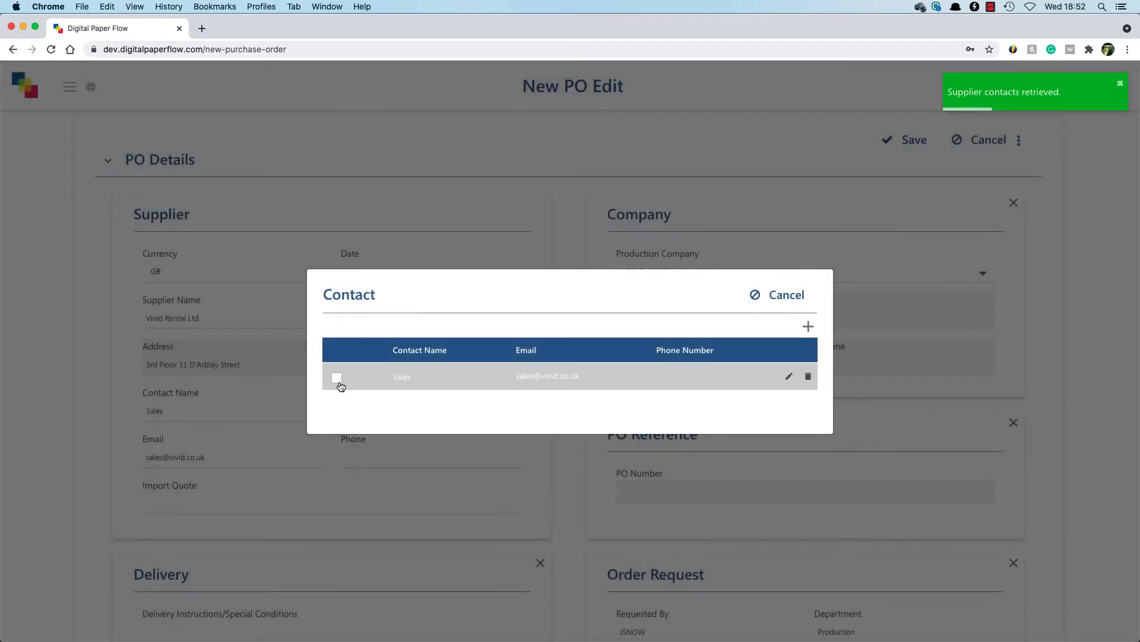
left_click(338, 382)
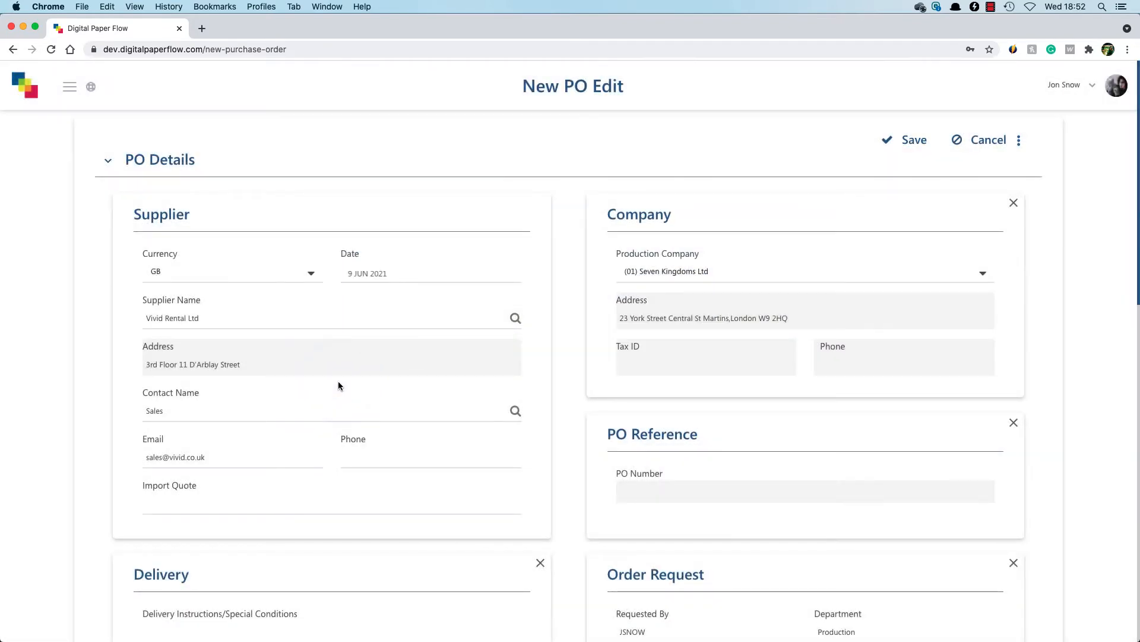
- Enter "Editor, Assistant Editor, VFX" as the order description in the order details
scroll(1085, 543, "down", 3)
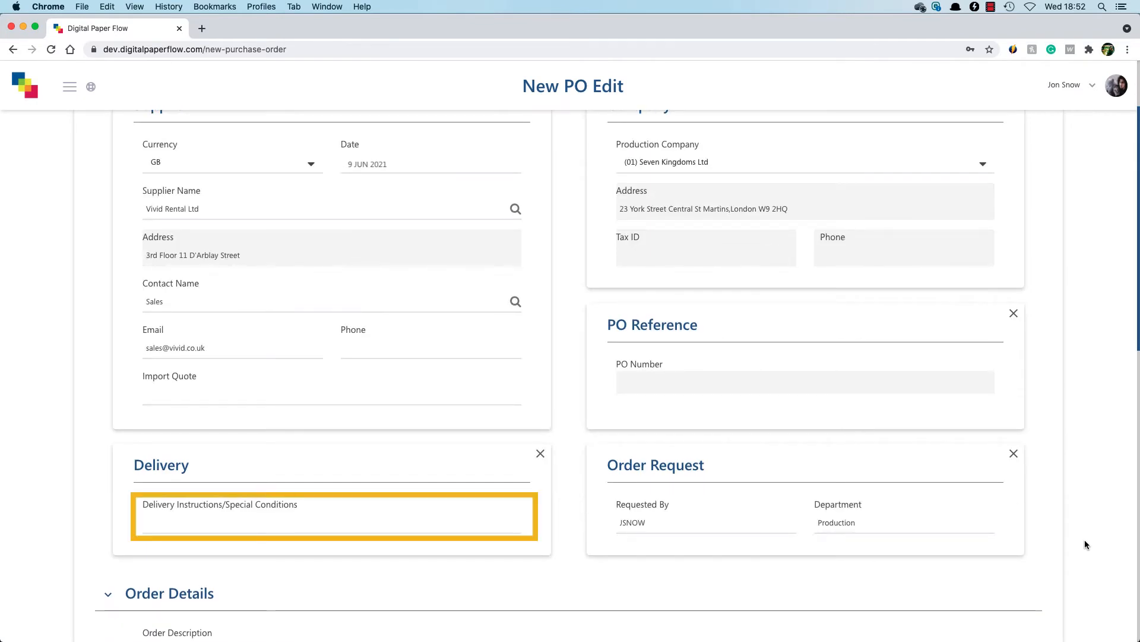
scroll(1085, 544, "down", 10)
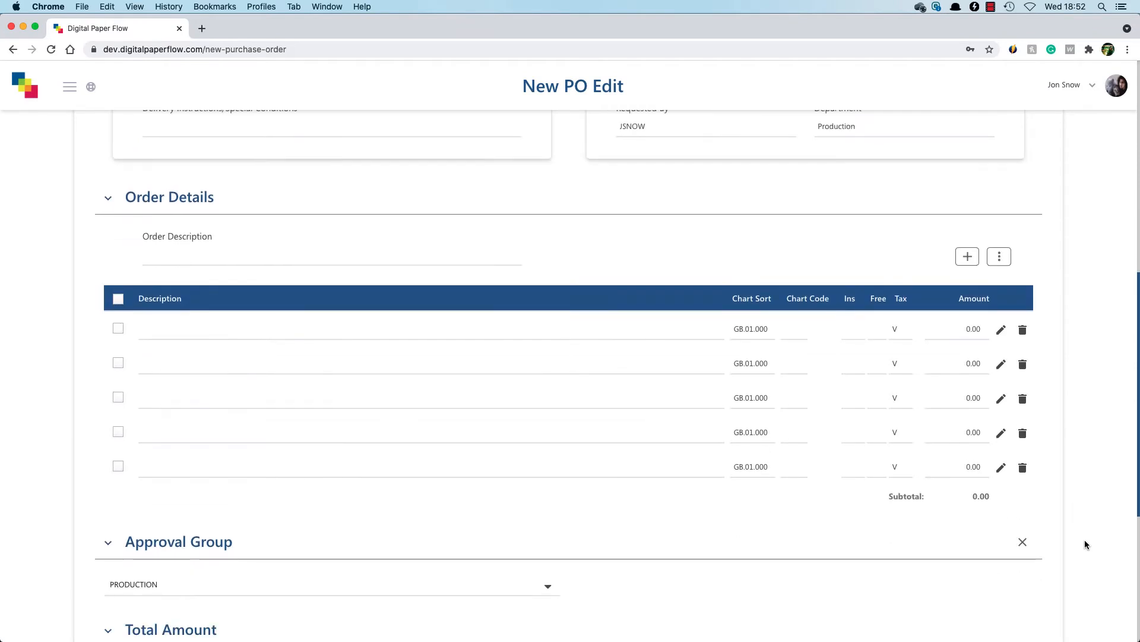
left_click(316, 257)
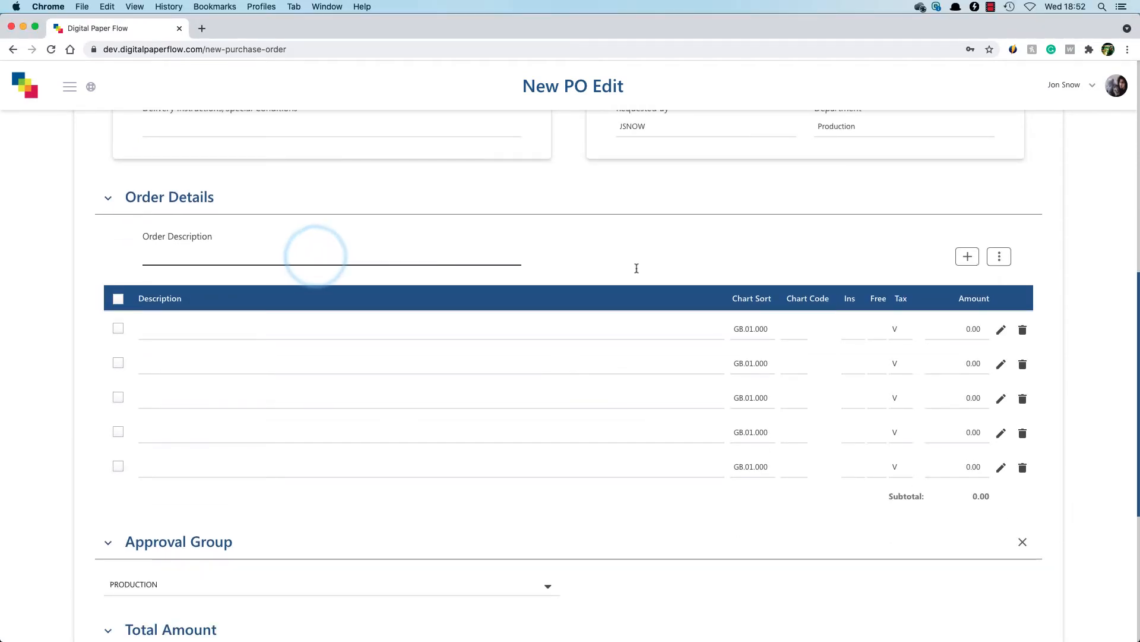
type("Editor, Assistant Ed")
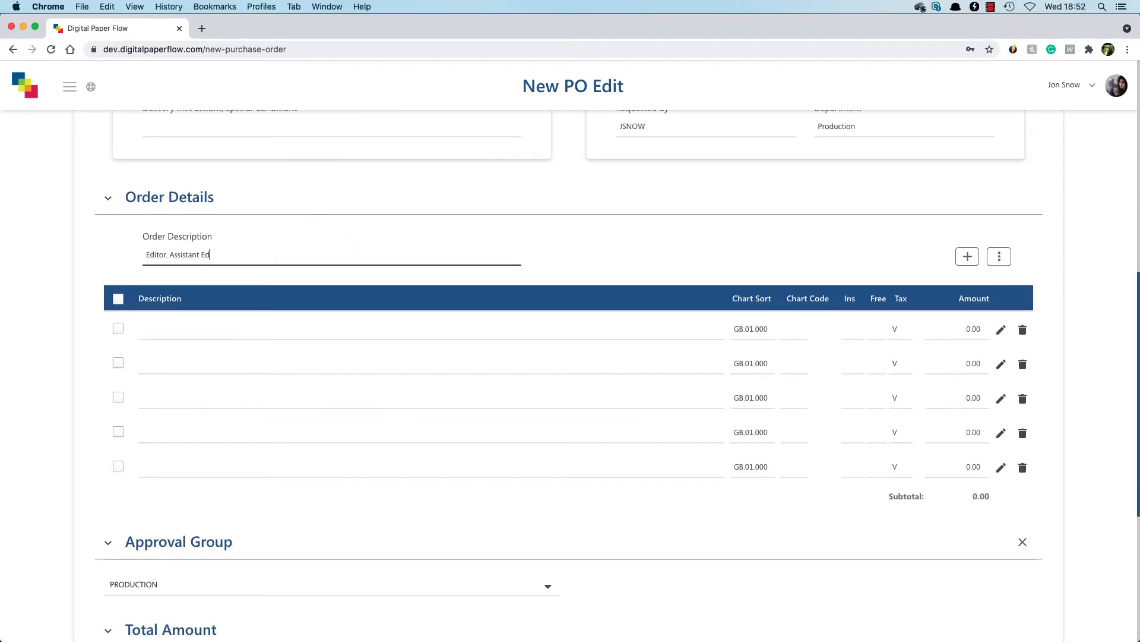
type("itor, VFX")
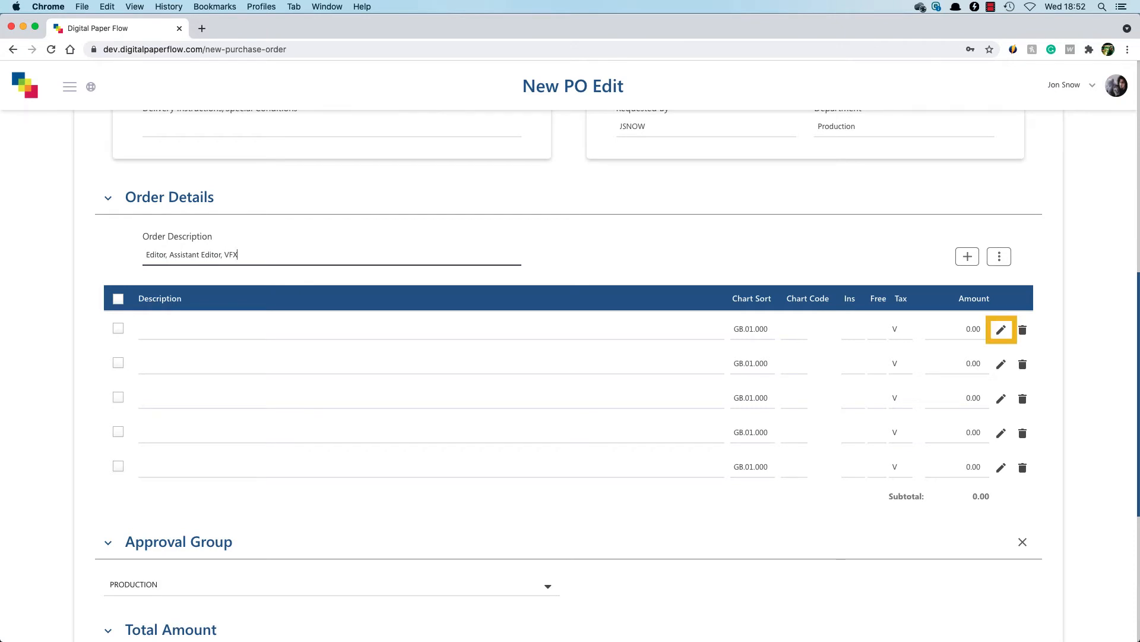
- Open the first line item's details and assign it the Music chart code 026 .01, found by searching for "music"
left_click(1002, 331)
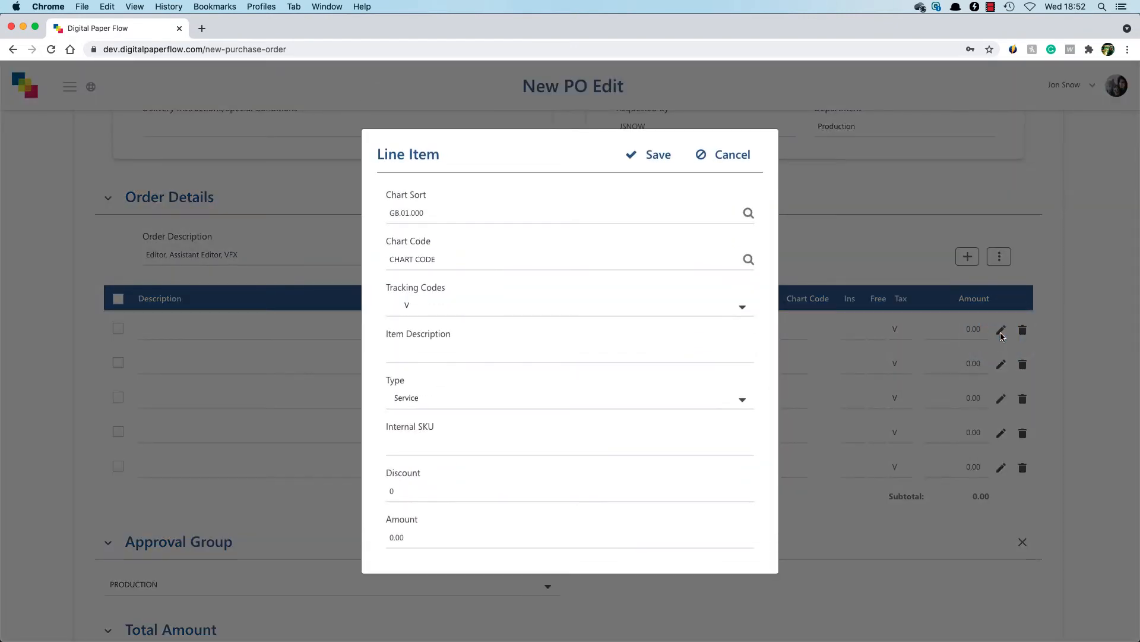
left_click(748, 261)
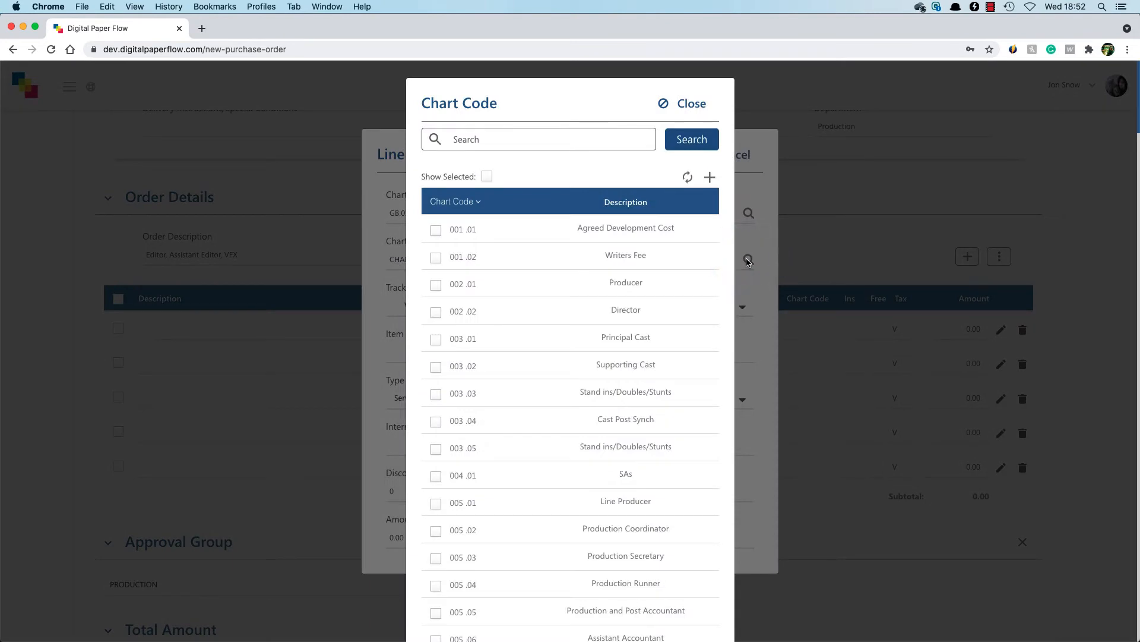
left_click(555, 140)
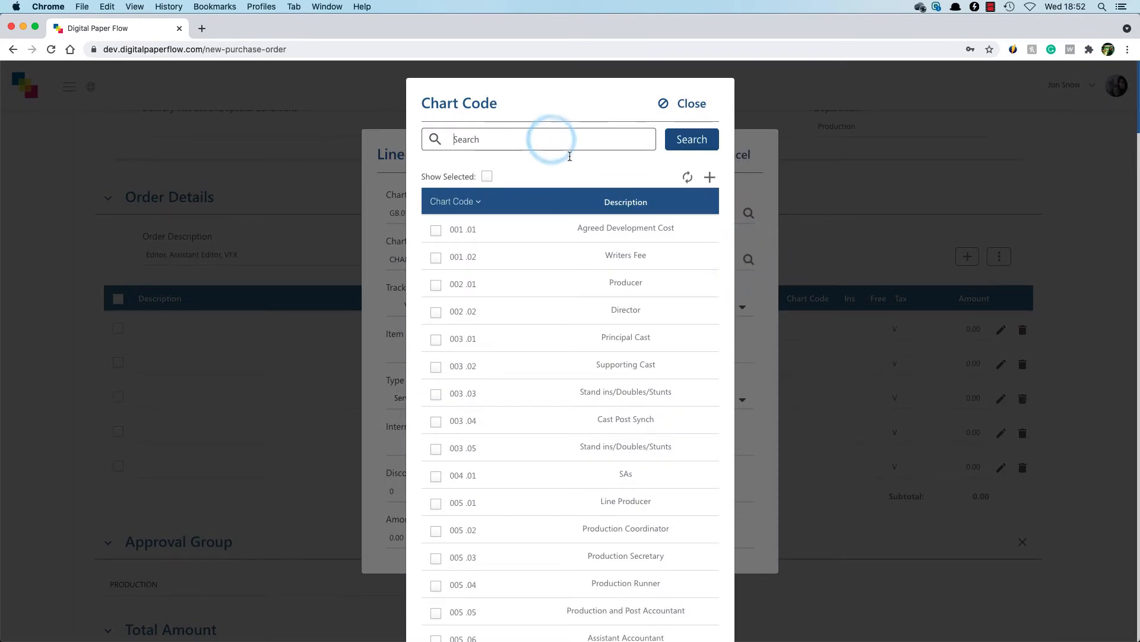
type("music")
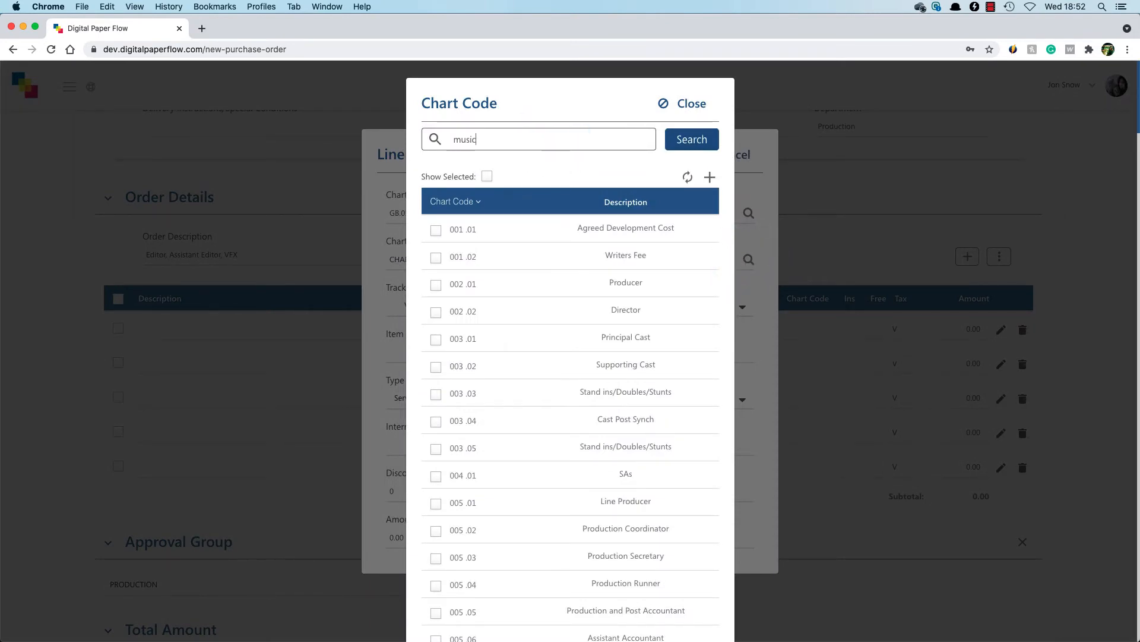
key("Return")
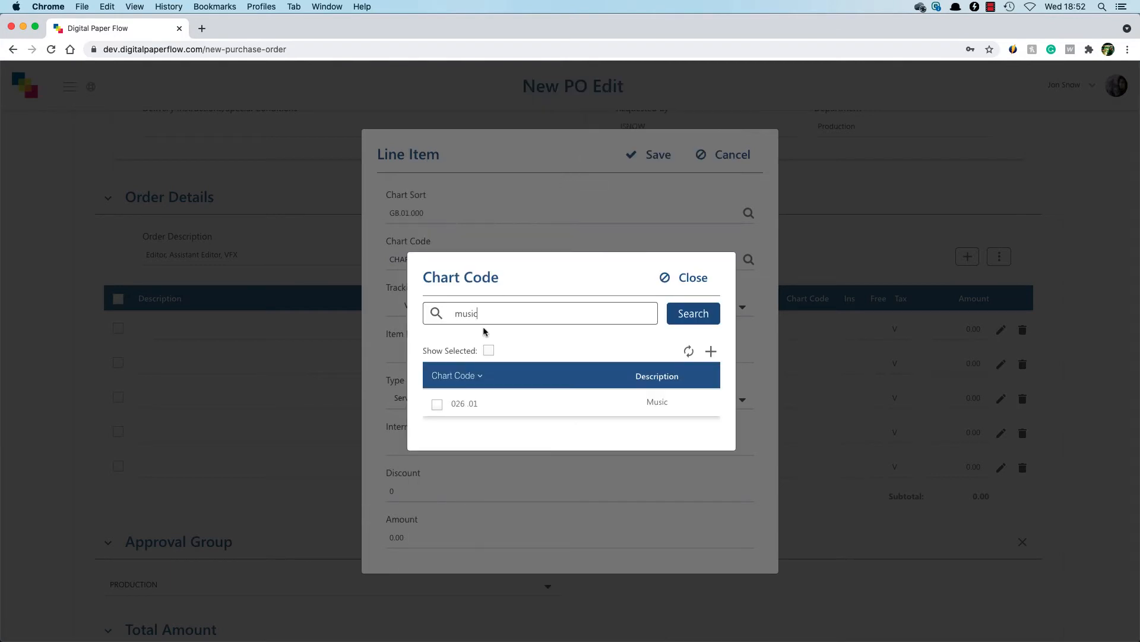
left_click(441, 407)
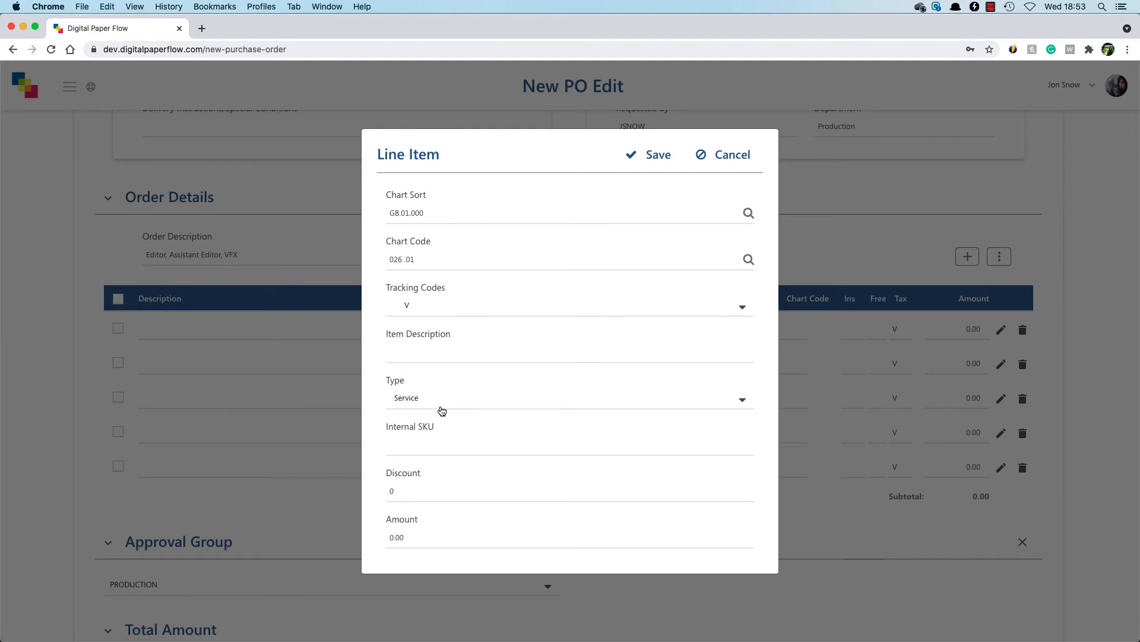
- Give the first line item the description Editor and the amount 600.00, and save it
left_click(457, 357)
type("Editor")
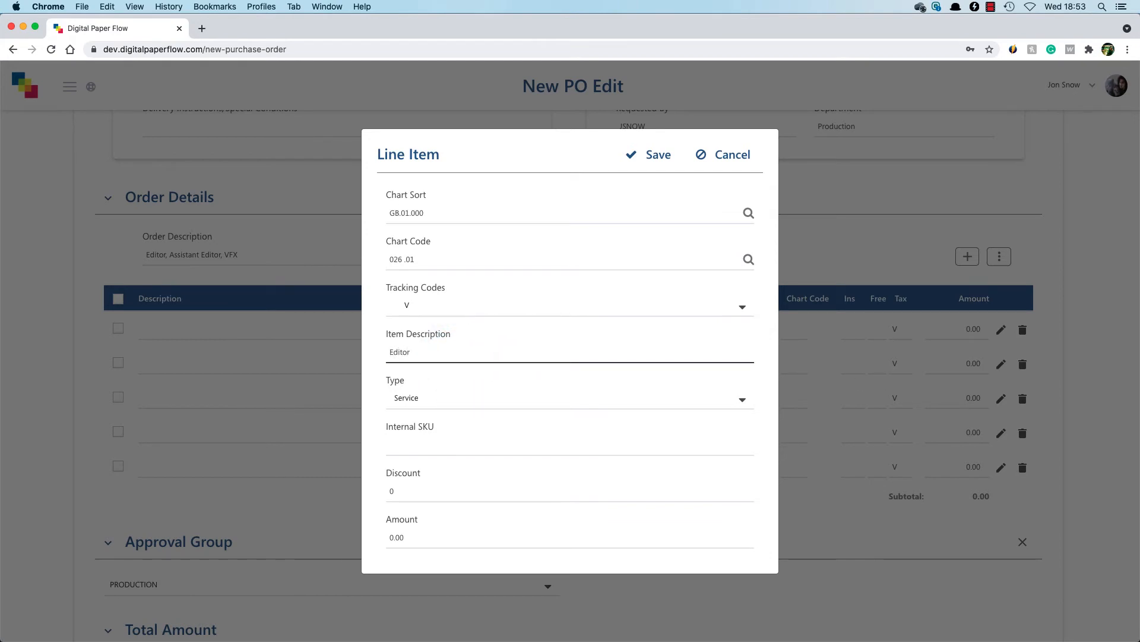
left_click(590, 537)
double_click(396, 537)
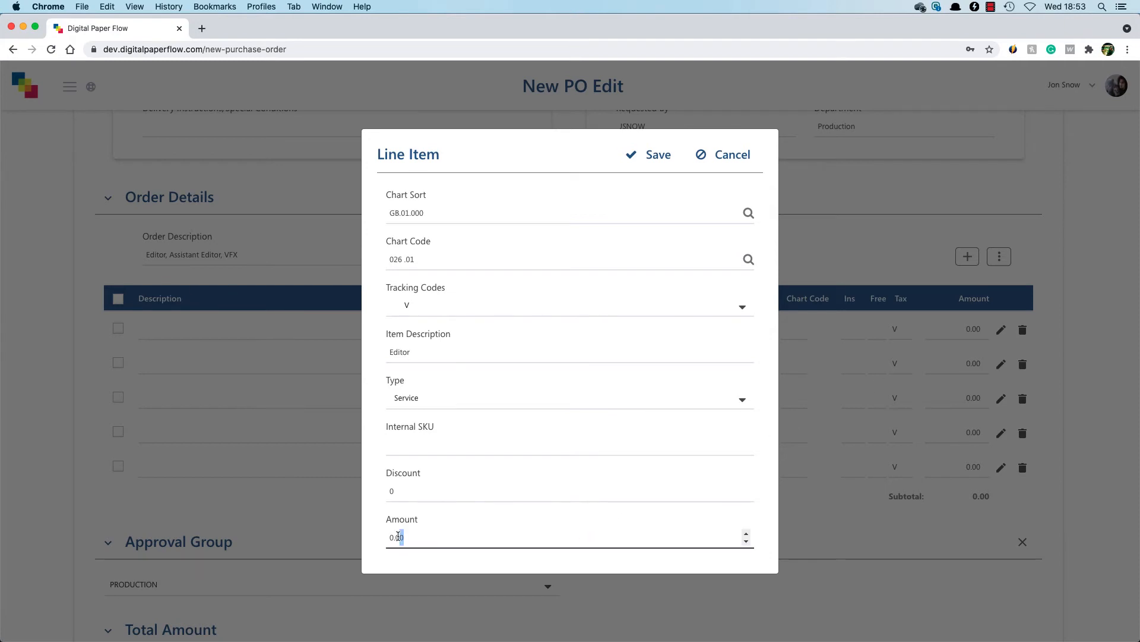
type("600.00")
left_click(666, 164)
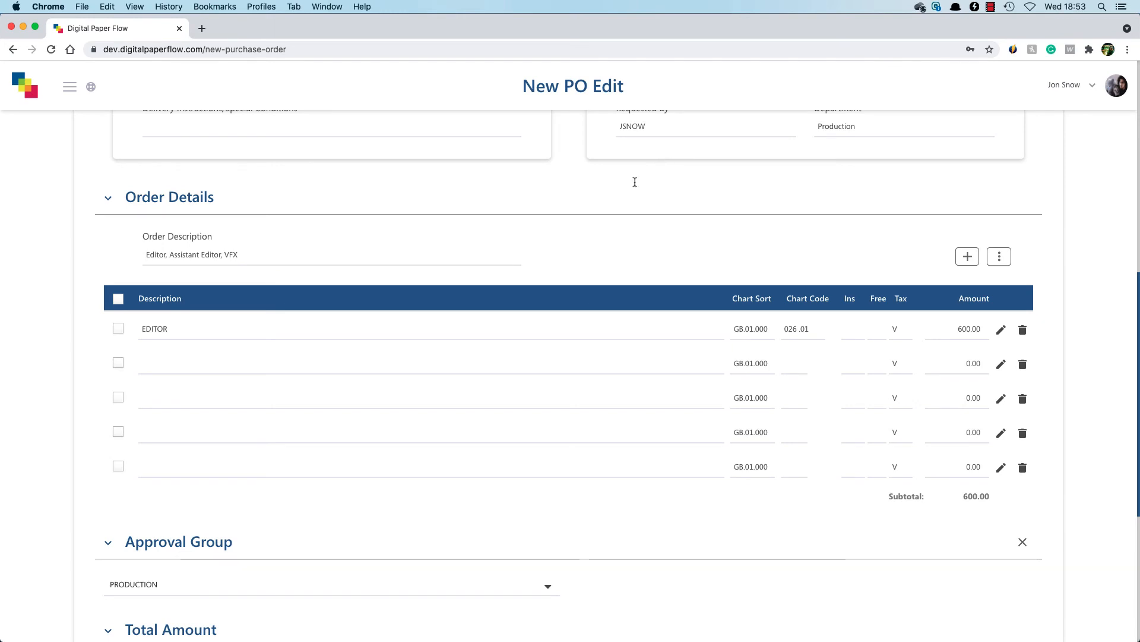
- Describe the second order line as ASSISTANT EDITOR and assign it the Music chart code 026 .01 directly in the table
left_click(385, 358)
type("A")
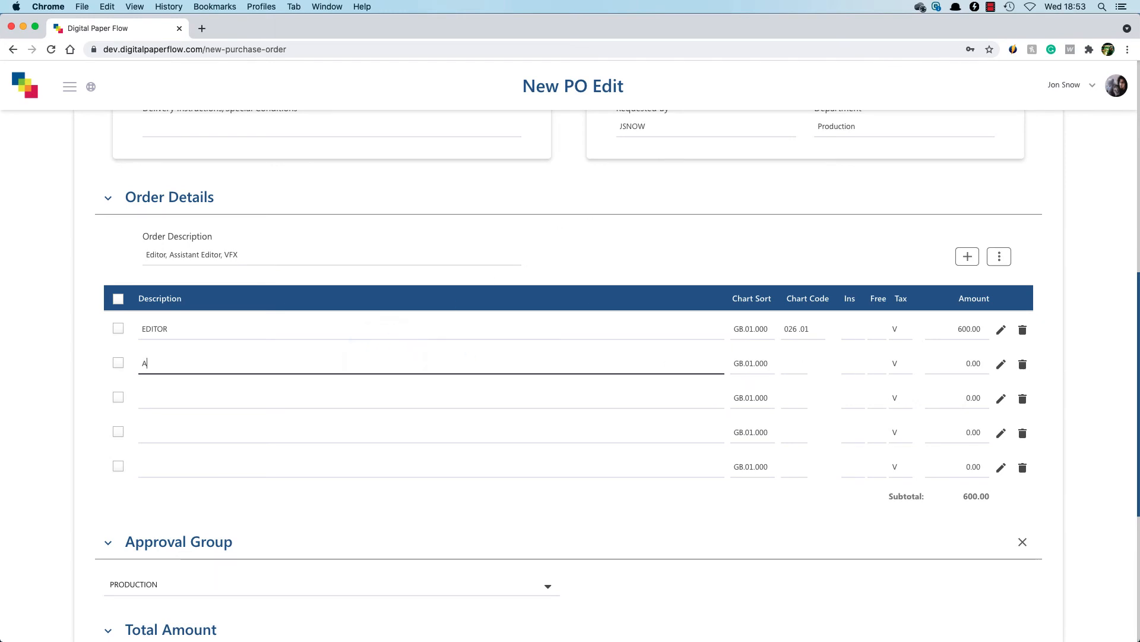
type("SSISTANT EDITOR")
key("Tab")
key("Tab")
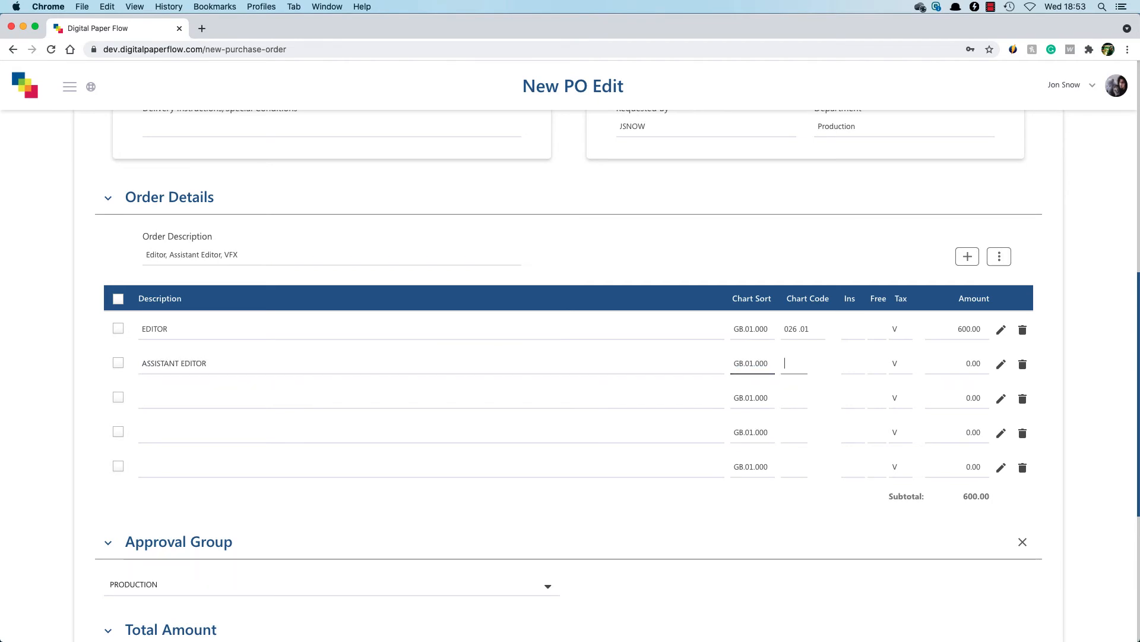
type("MUSIC")
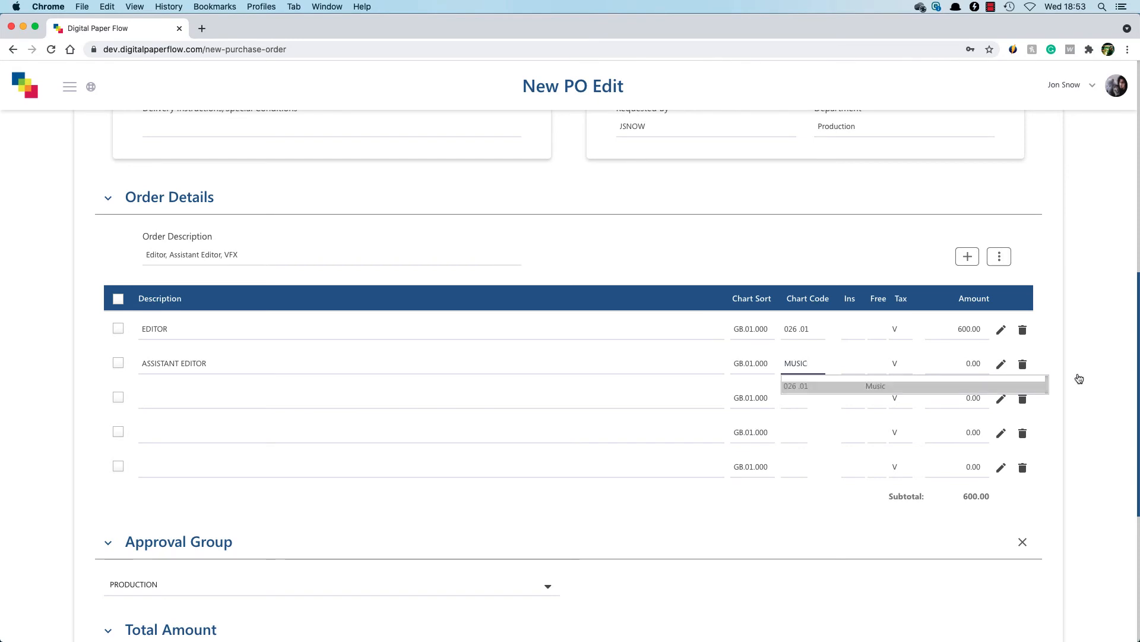
left_click(806, 385)
- Set the amount of the ASSISTANT EDITOR line to 600
key("Tab")
key("Tab")
key("Tab")
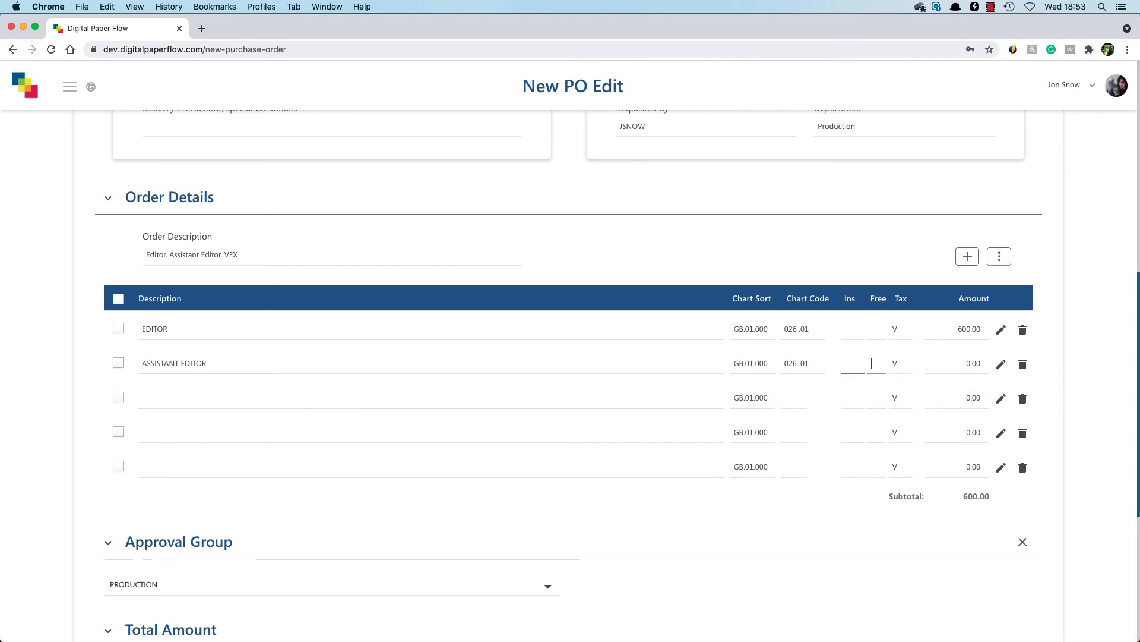
type("600")
key("Tab")
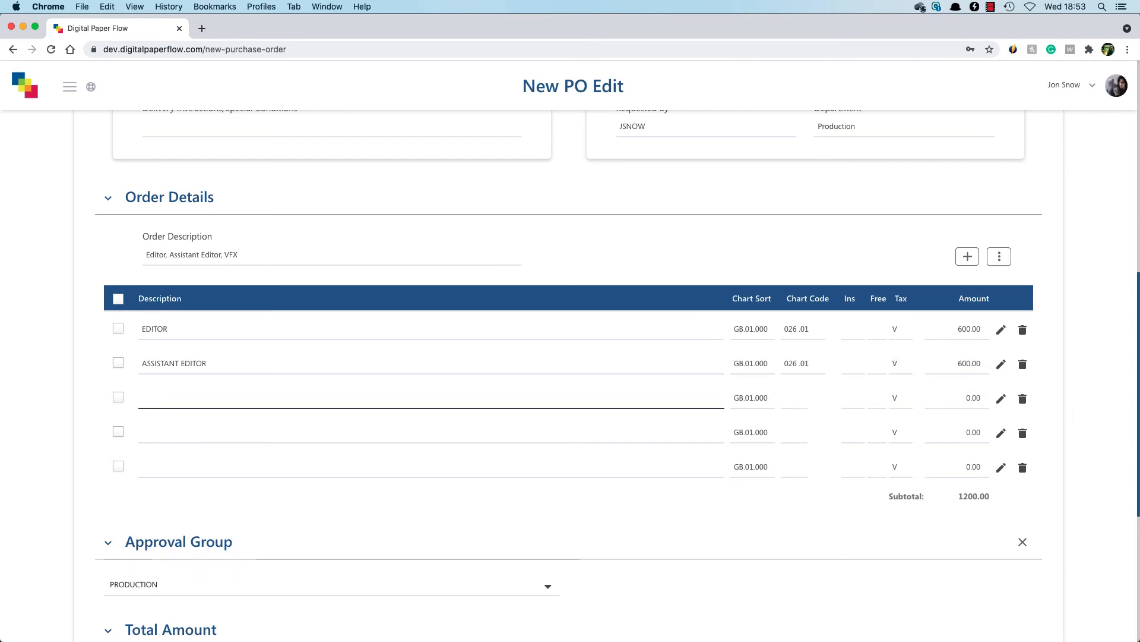
- Describe the third order line as VFX and assign it the chart code 025 .01 directly in the table
type("VFX")
key("Tab")
key("Tab")
type("02")
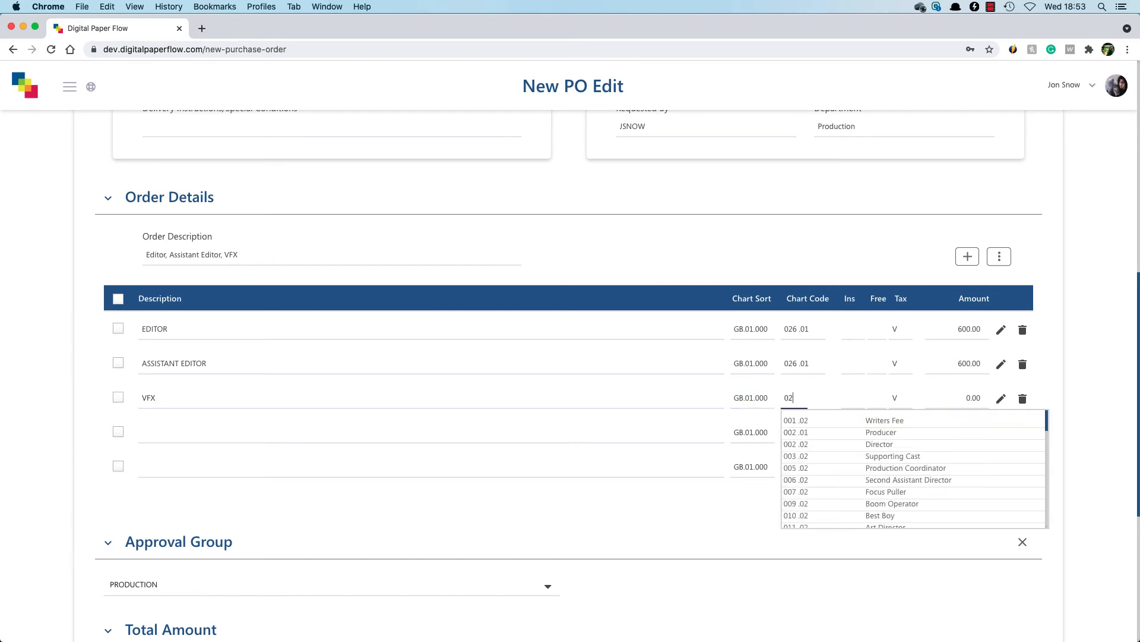
type("5")
left_click(917, 416)
- Set the amount of the VFX line to 600
key("Tab")
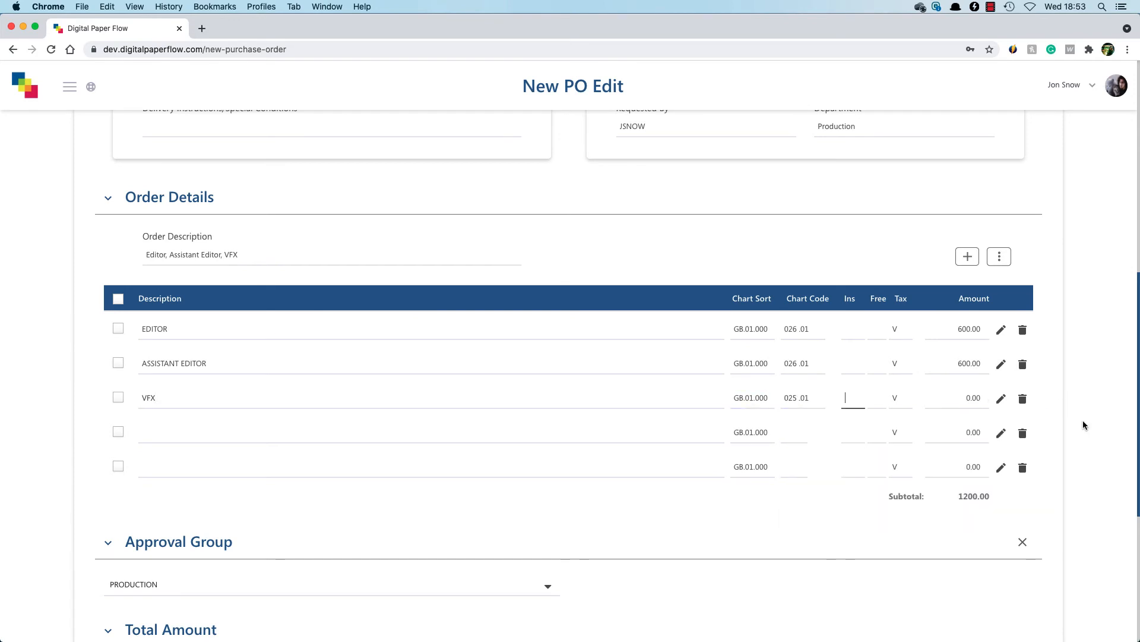
key("Tab")
key("Tab")
type("600")
key("Tab")
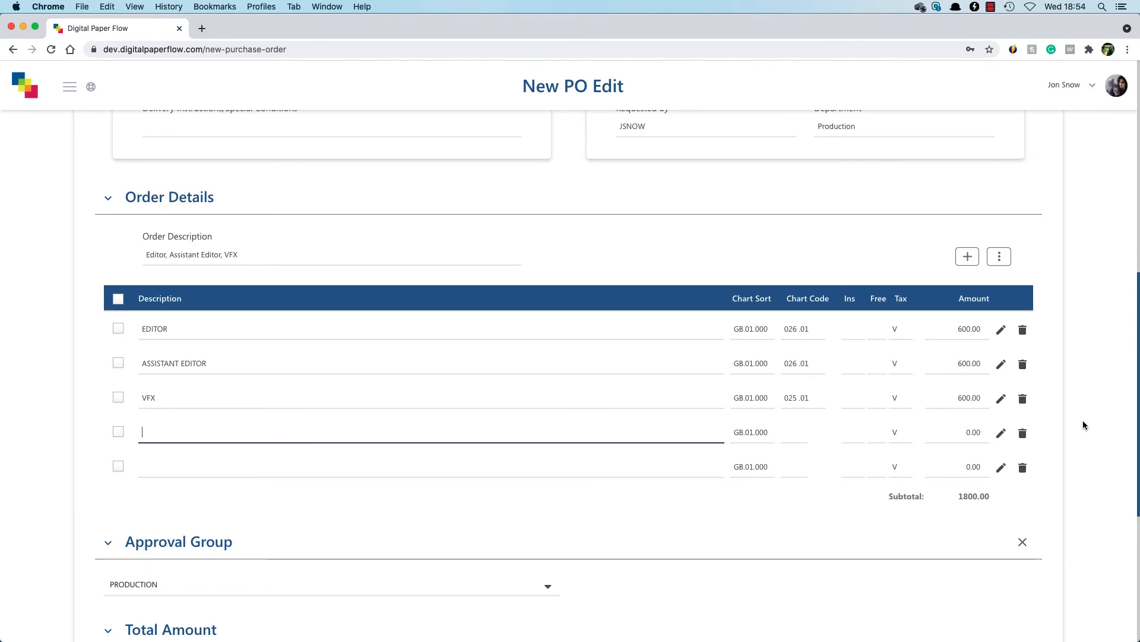
- Choose PRODUCTION as the approval group for the purchase order
scroll(1082, 420, "down", 5)
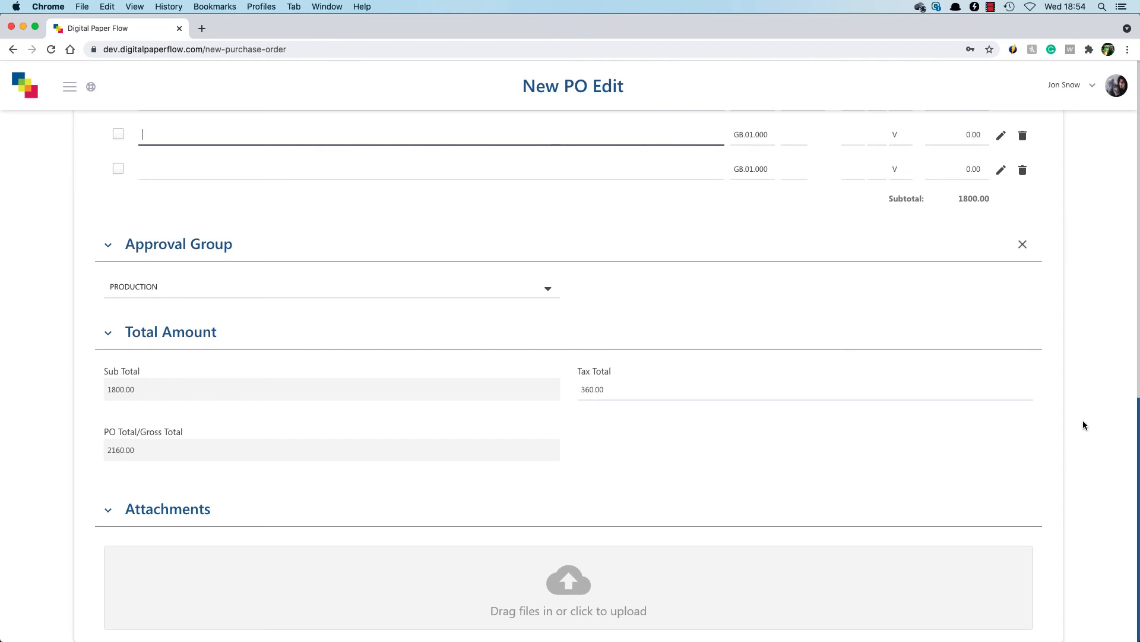
left_click(547, 290)
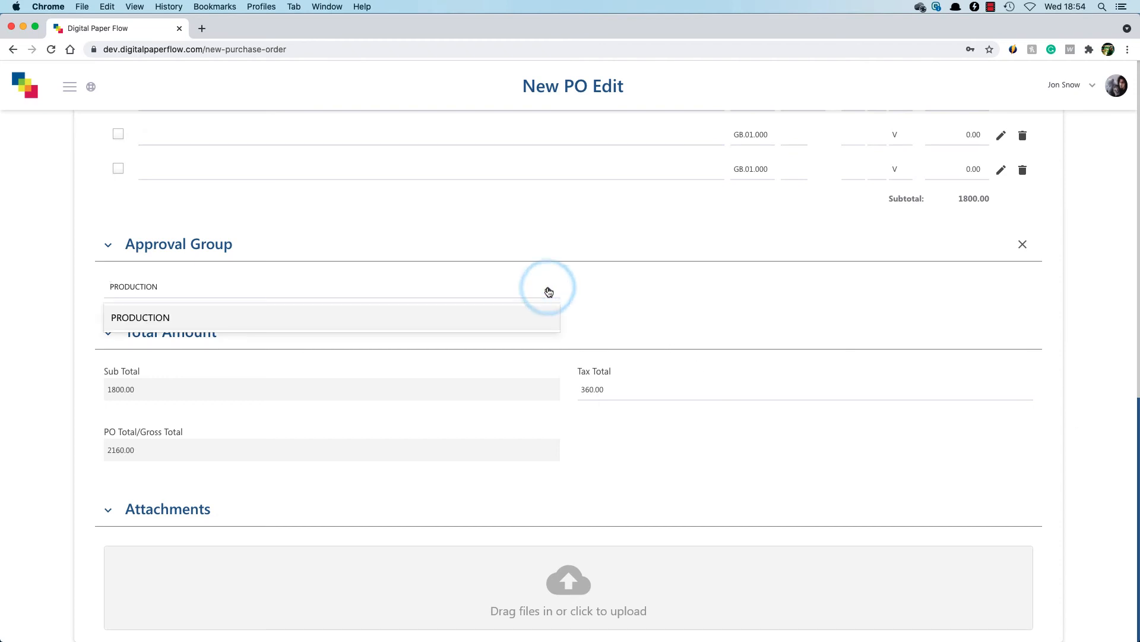
left_click(551, 310)
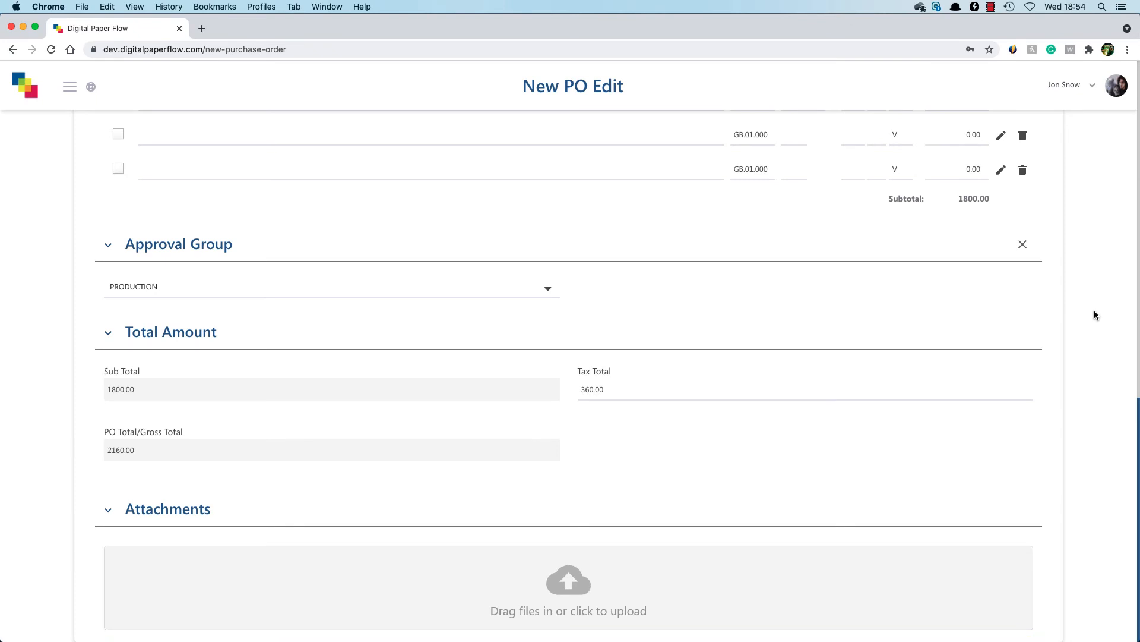
- Save the purchase order and send the Vivid Rental Ltd draft for approval
scroll(1094, 311, "up", 15)
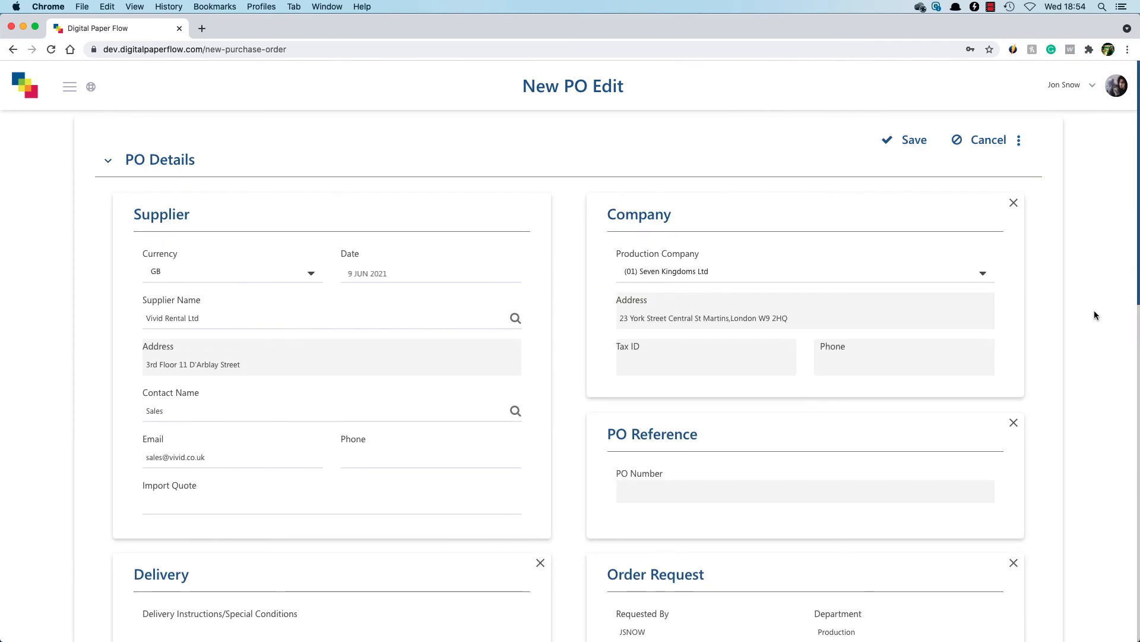
left_click(915, 140)
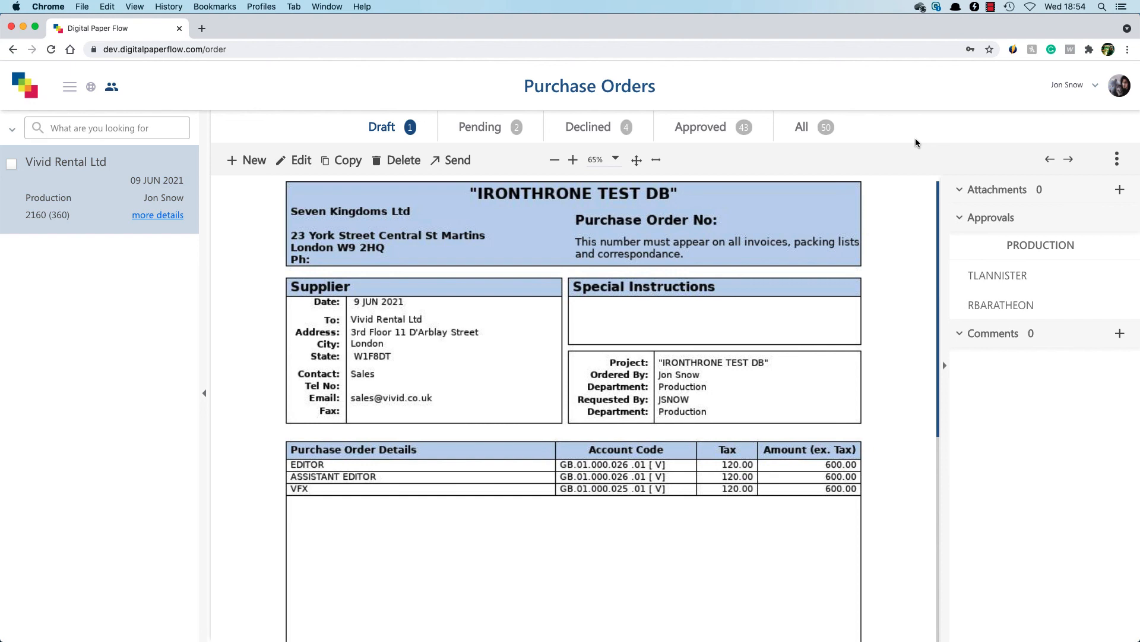
left_click(449, 160)
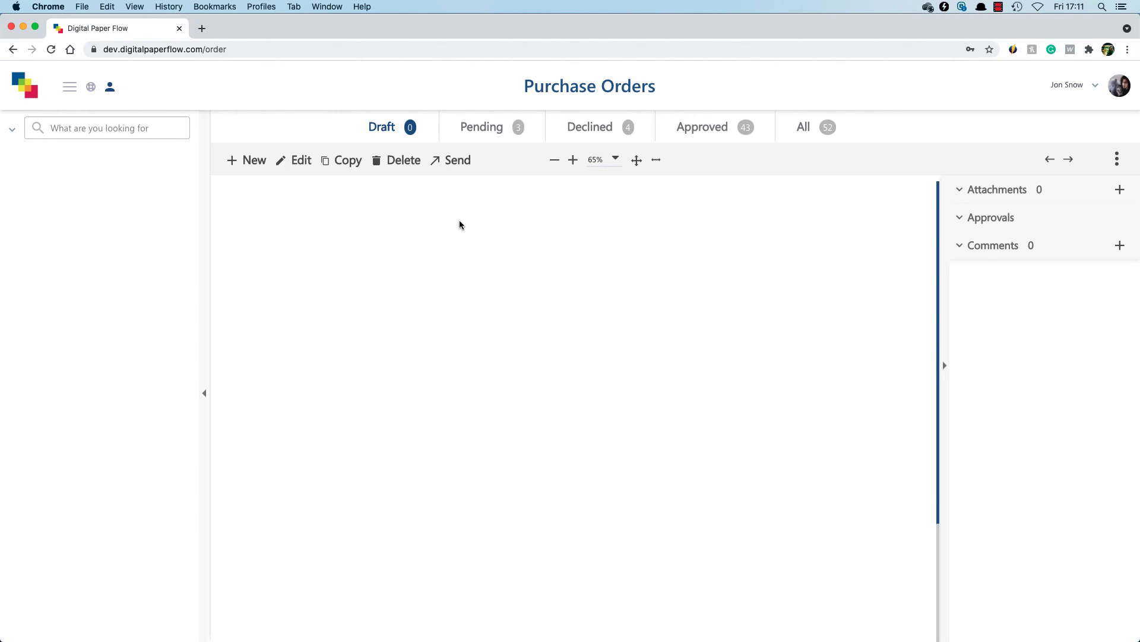
- Open the Vivid Rental Ltd order dated 09 JUN 2021 among the pending purchase orders
left_click(498, 129)
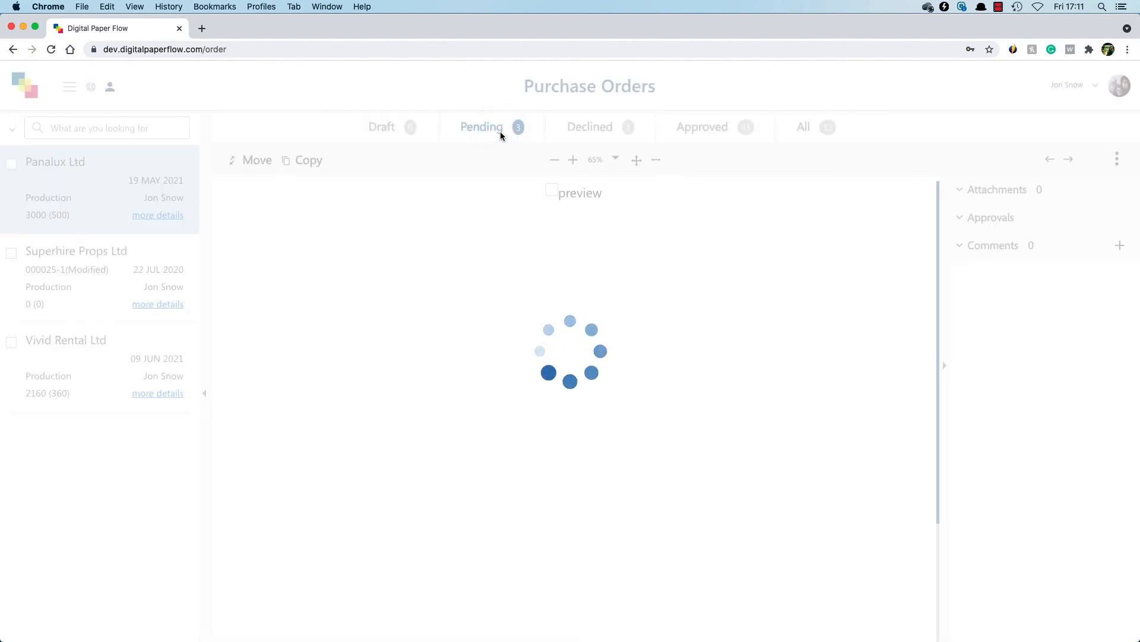
left_click(123, 360)
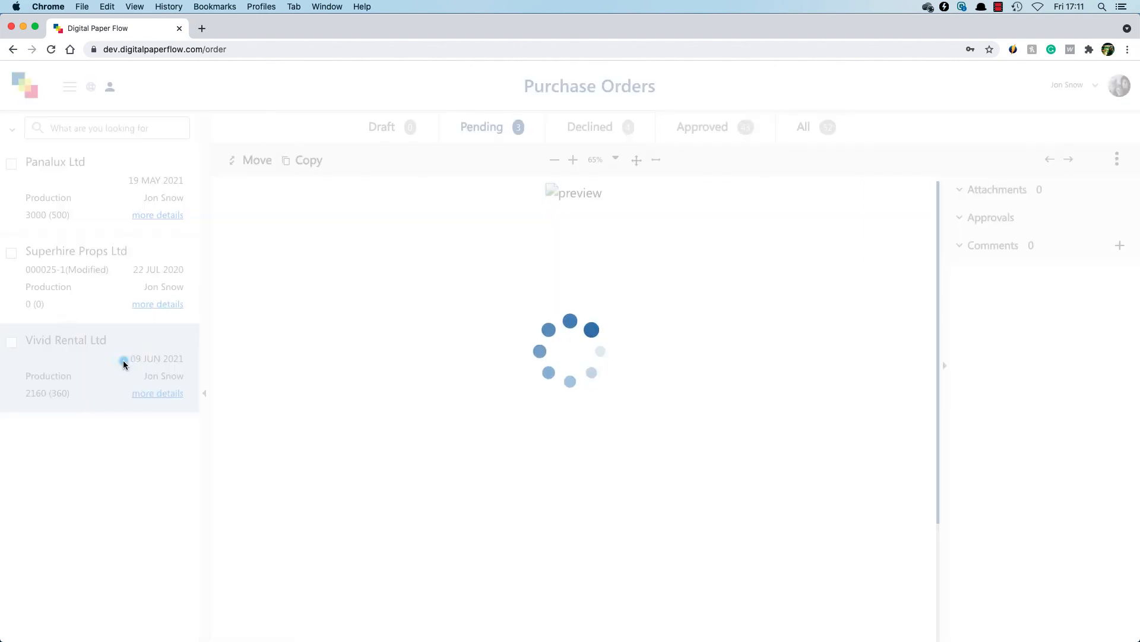